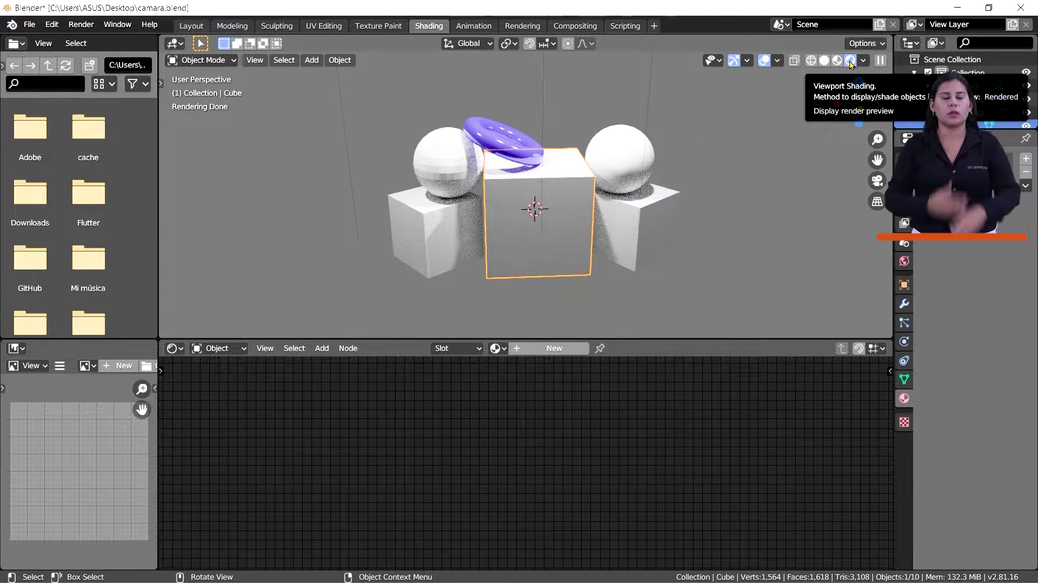
Step: Create a new material for the selected cube and enlarge the node editor area to show its nodes
click(180, 349)
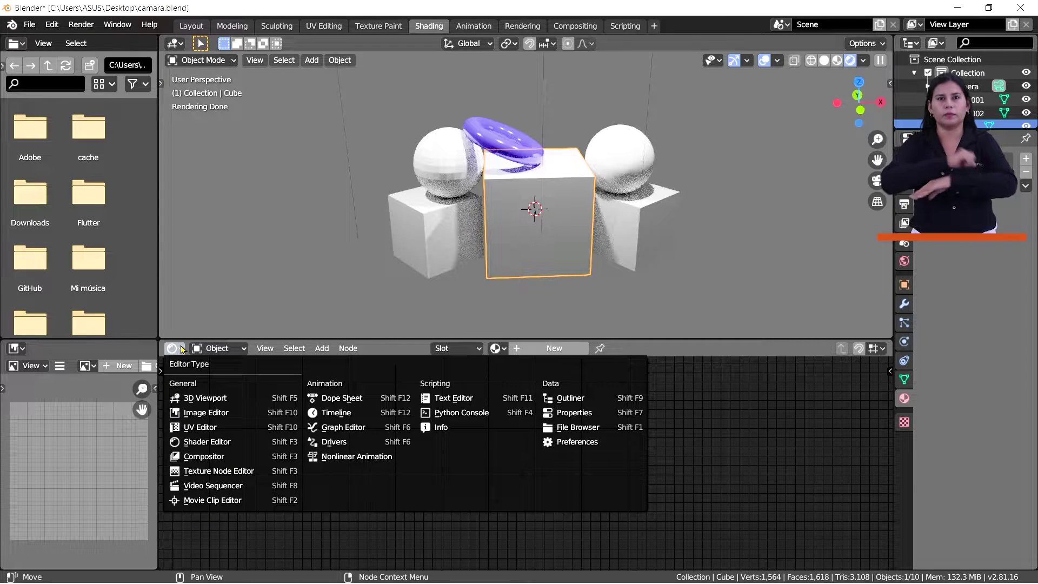
key(Escape)
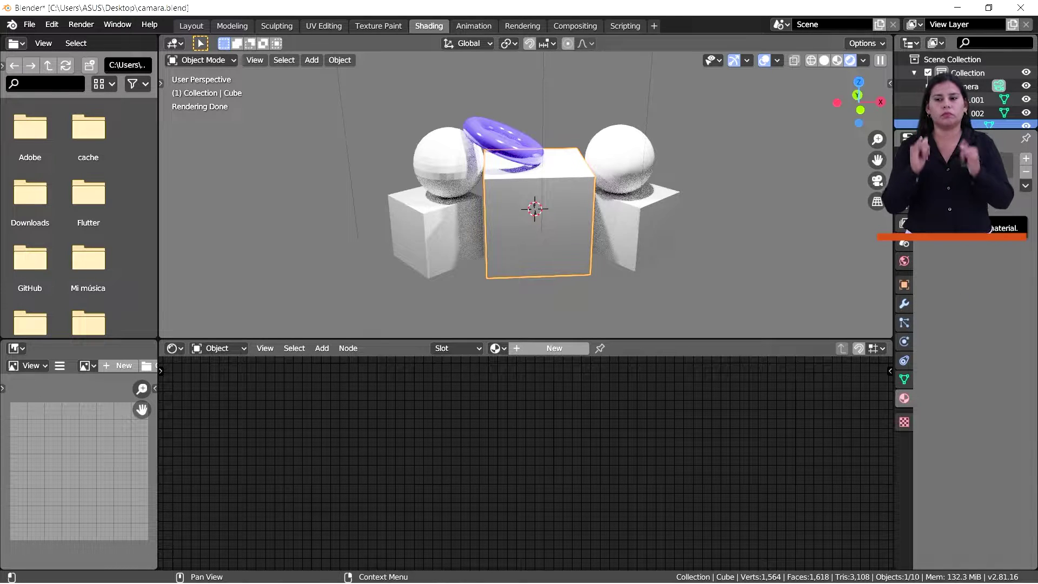
click(554, 348)
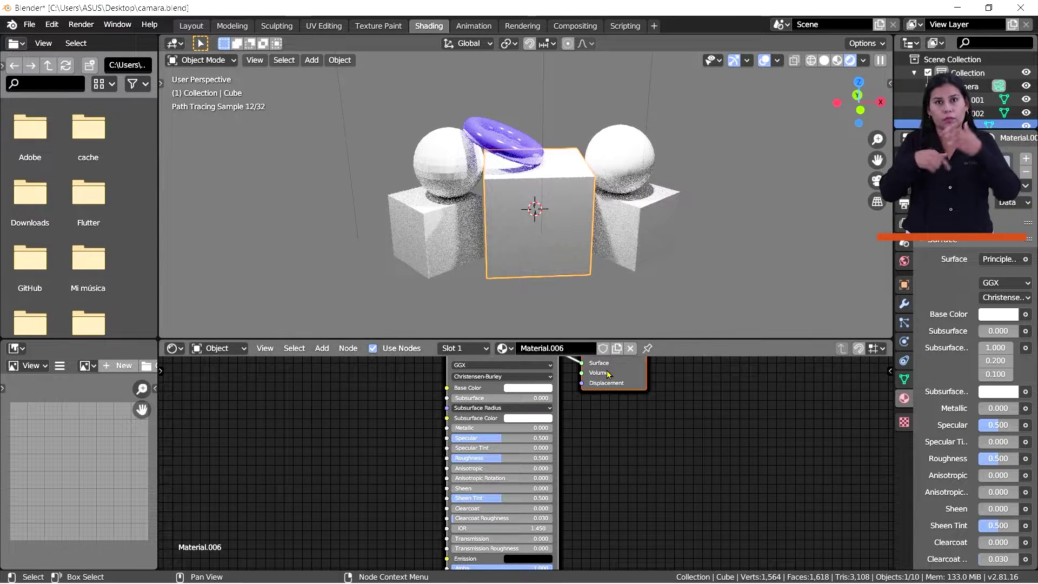
drag(628, 340, 628, 272)
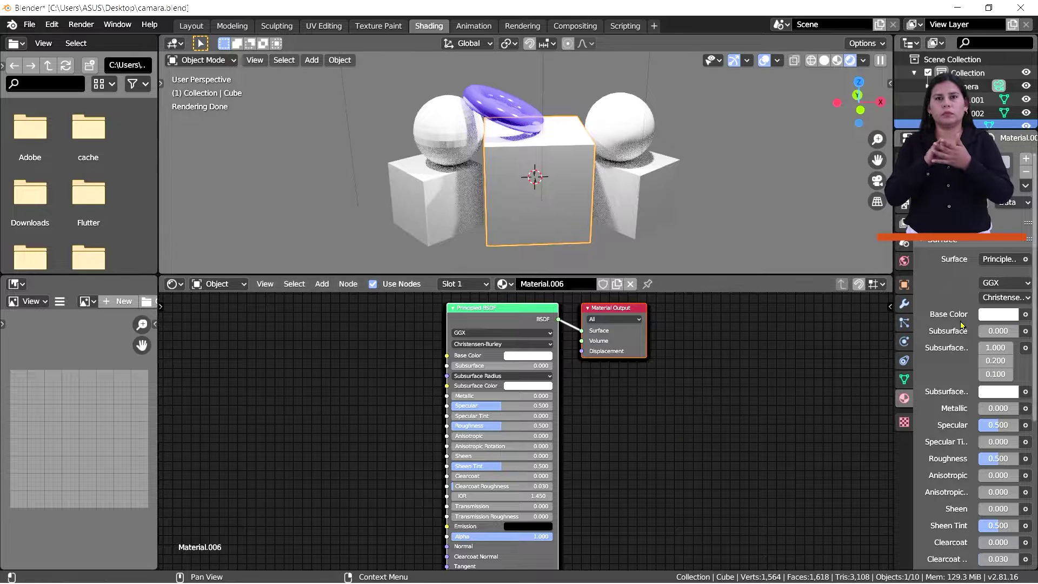
mouse_move(912, 344)
mouse_down()
mouse_move(824, 344)
mouse_move(919, 346)
mouse_up()
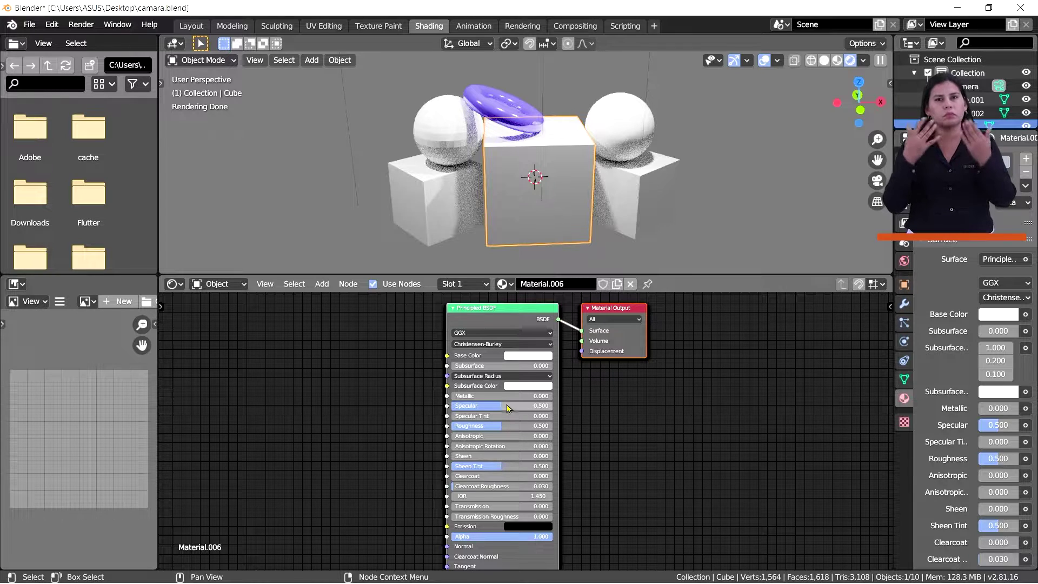
Step: Set the Principled BSDF Base Color of the cube's material to a pale yellow
click(522, 357)
click(537, 257)
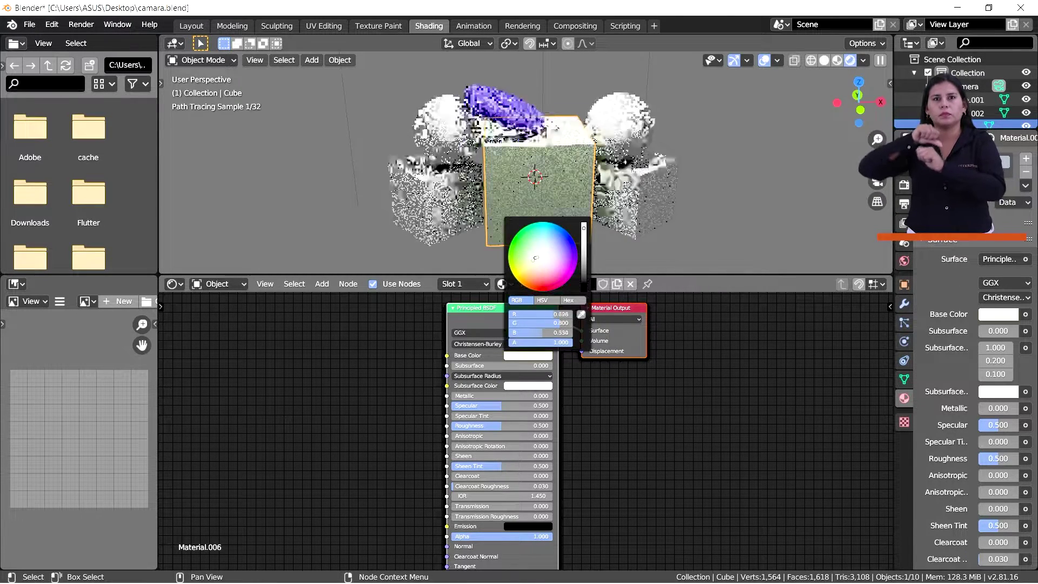
click(537, 264)
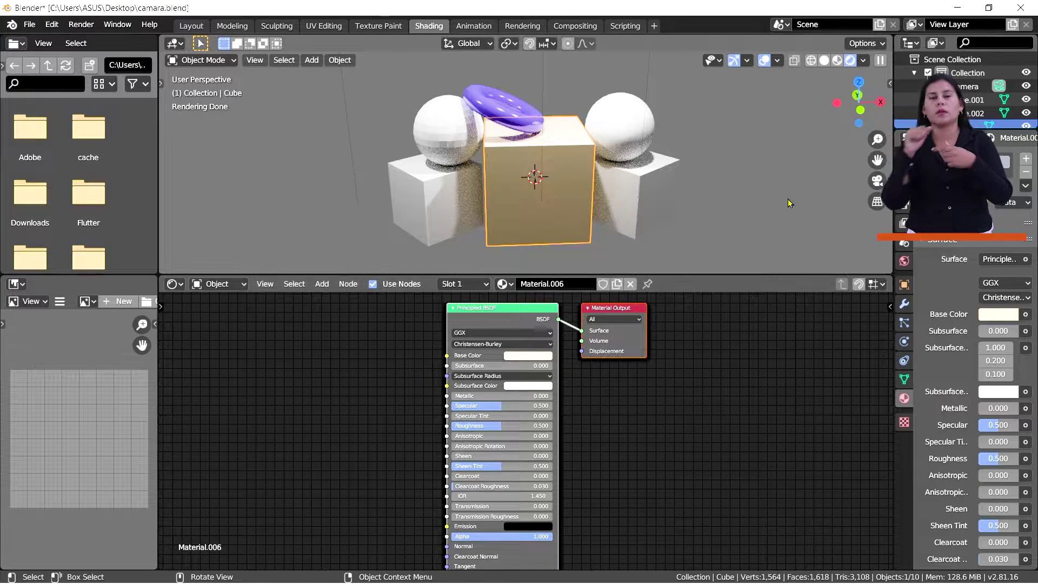
Step: Switch the Screencast Keys display off and back on in the 3D viewport's sidebar, leaving the sidebar hidden
key(n)
click(885, 170)
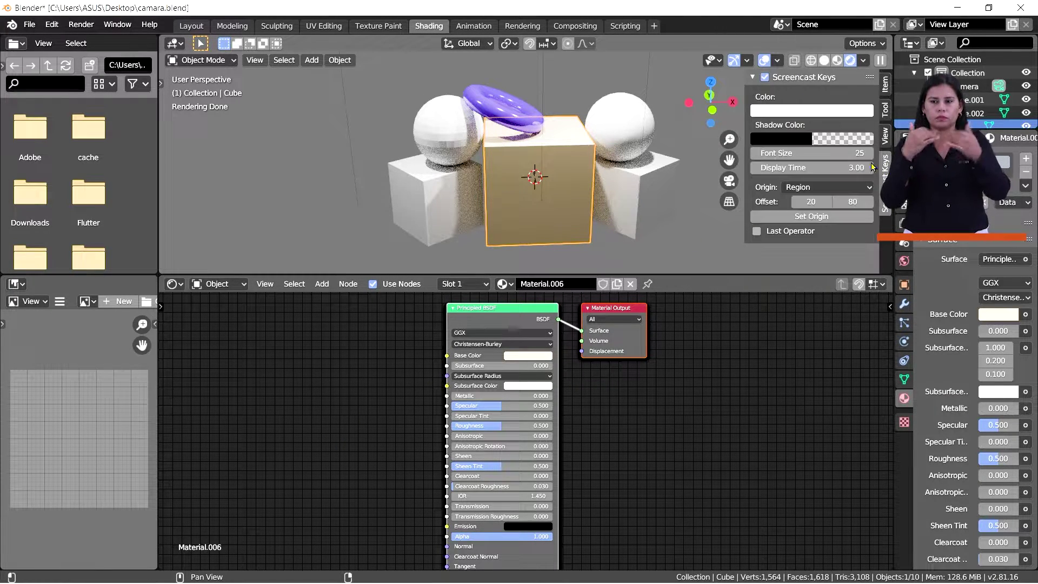
click(764, 77)
click(764, 78)
click(309, 448)
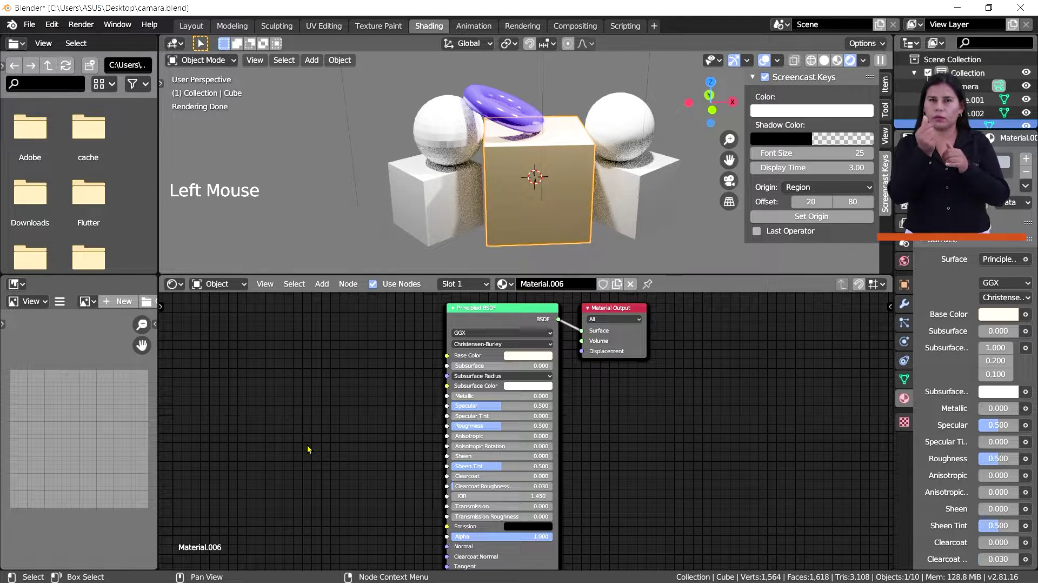
key(n)
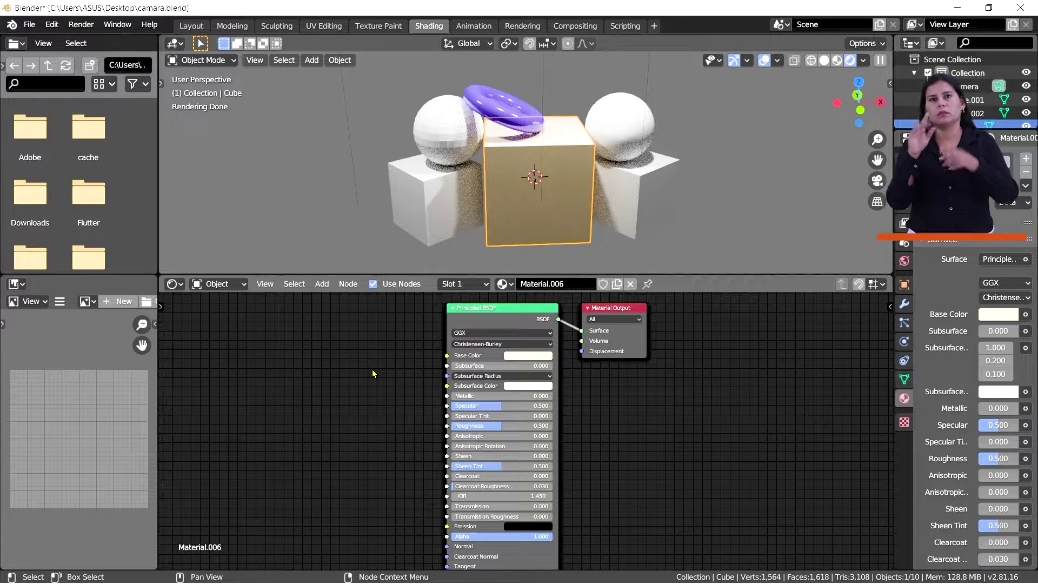
Step: Add an Image Texture node to the material and place it beside the Principled BSDF node
key(shift+a)
mouse_move(372, 372)
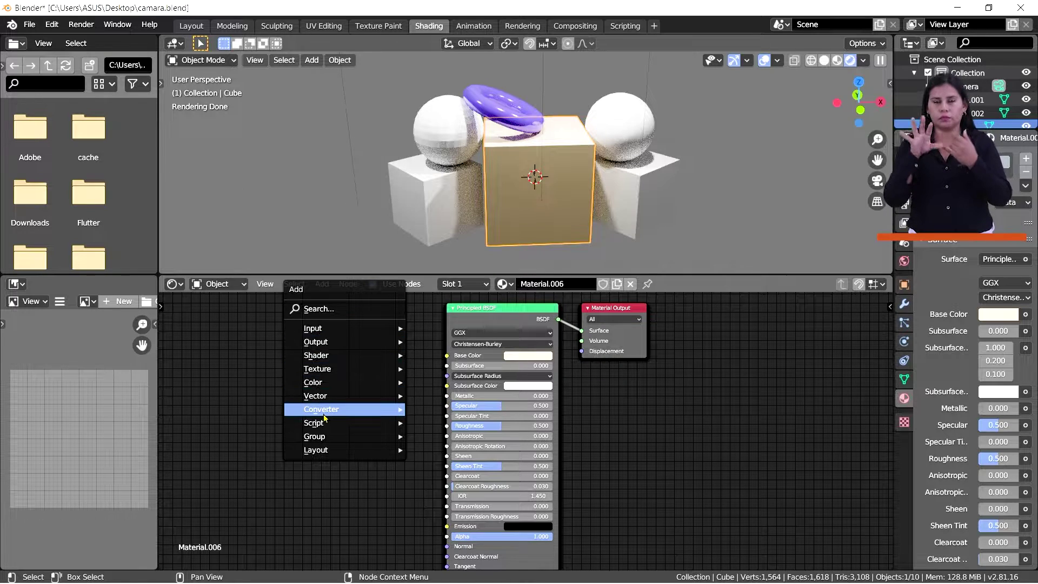
mouse_move(337, 371)
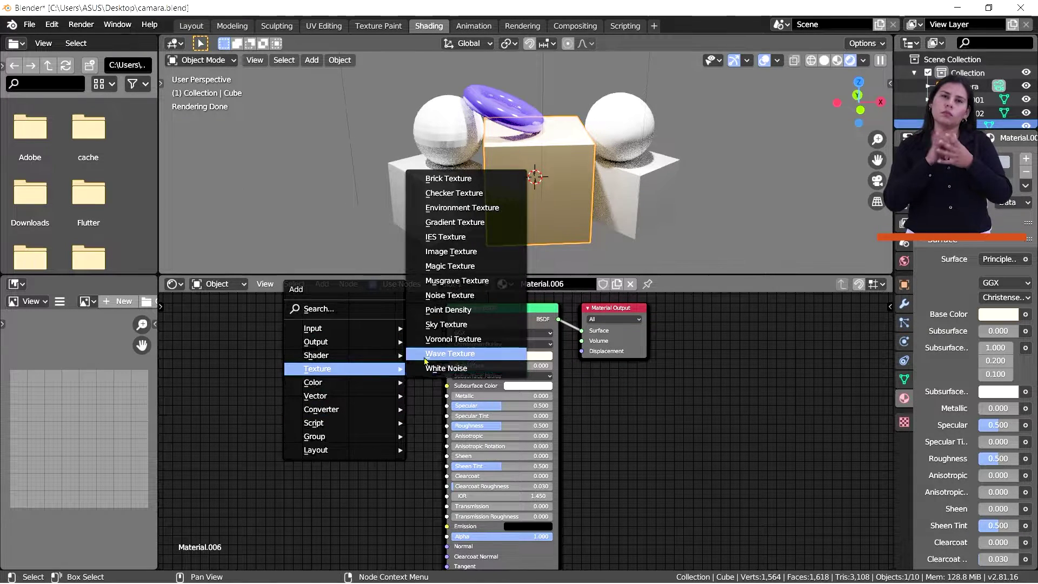
click(479, 253)
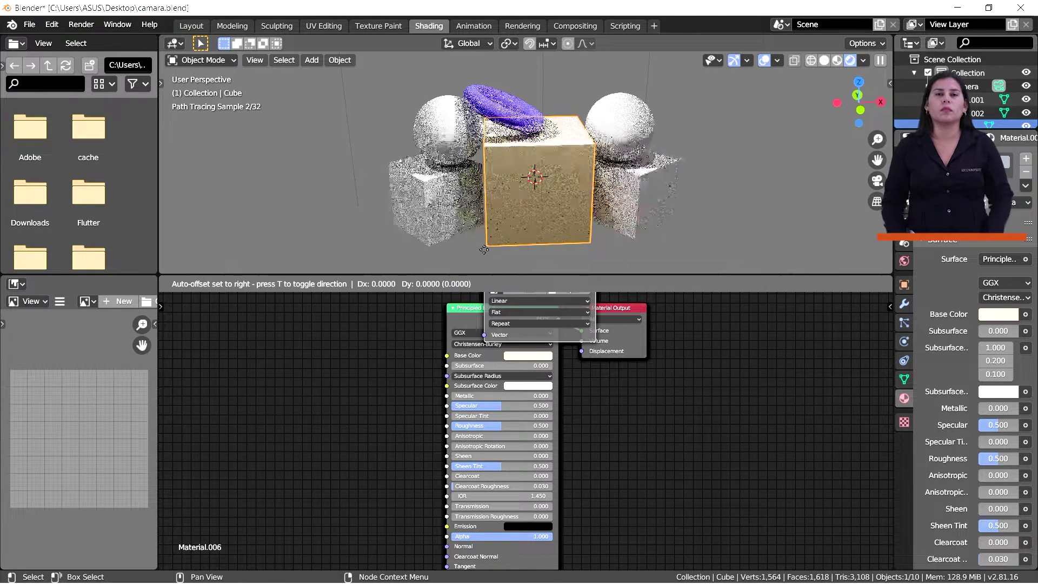
click(275, 354)
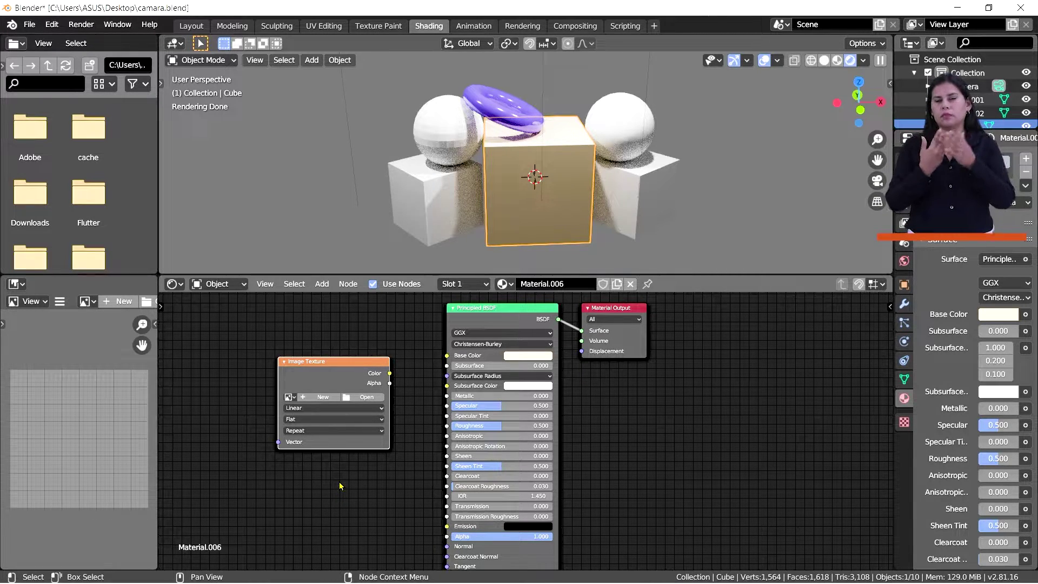
Step: Load the image Textura3.jpg from the Desktop into the Image Texture node
click(360, 398)
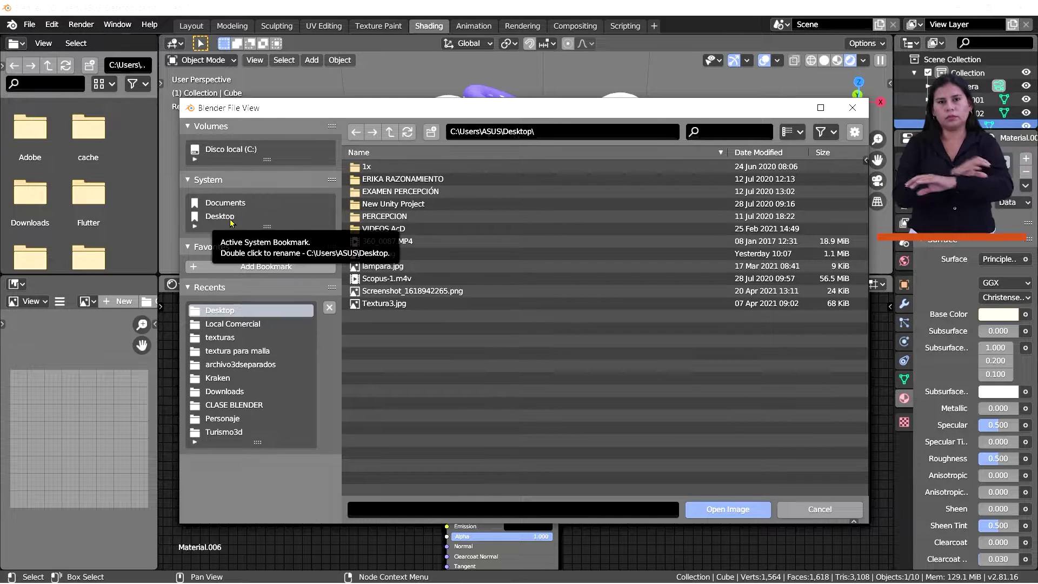
click(380, 304)
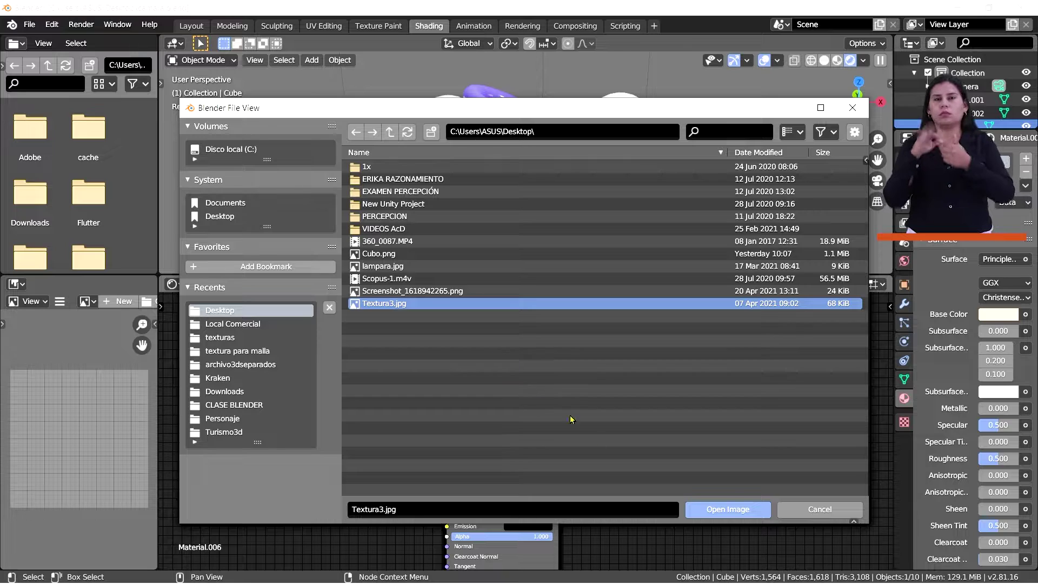
click(734, 511)
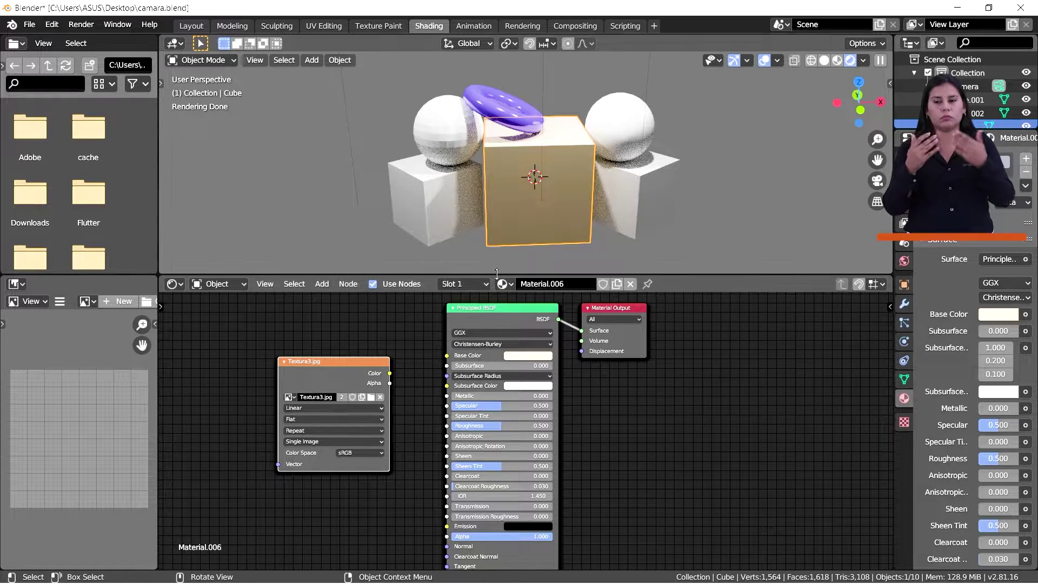
Step: Connect the Textura3.jpg node's Color output to the Base Color input of the Principled BSDF node
drag(493, 274, 489, 304)
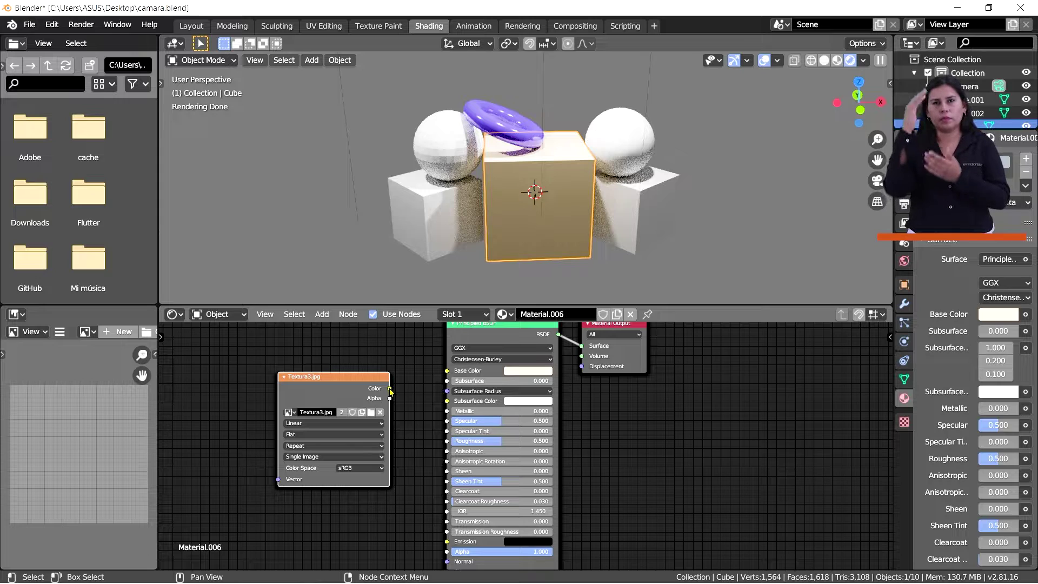
drag(390, 391, 451, 374)
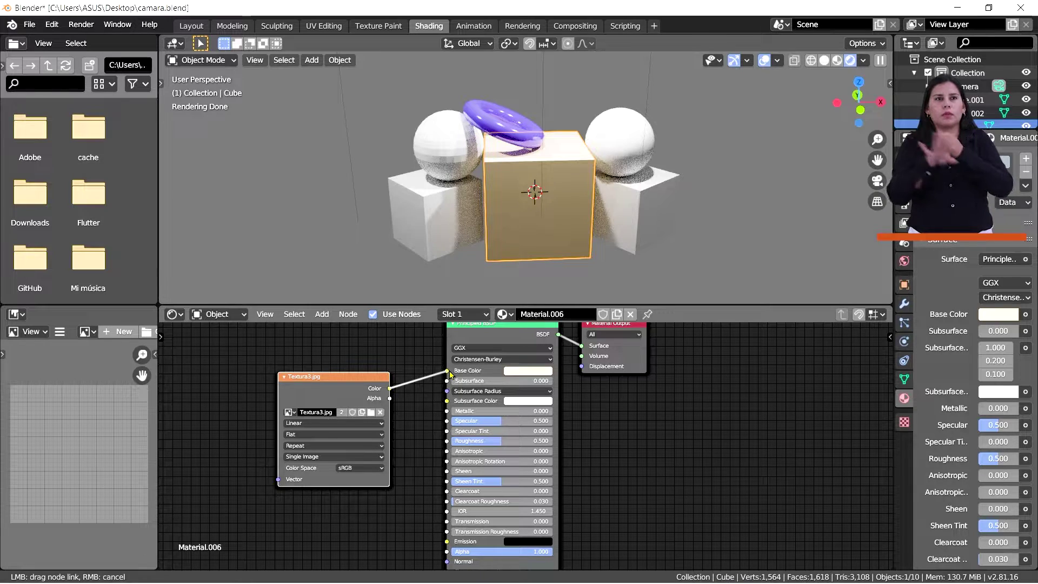
drag(451, 374, 450, 373)
Step: Examine the texture on the cube's faces from several angles in an enlarged 3D viewport
middle_drag(438, 176, 474, 181)
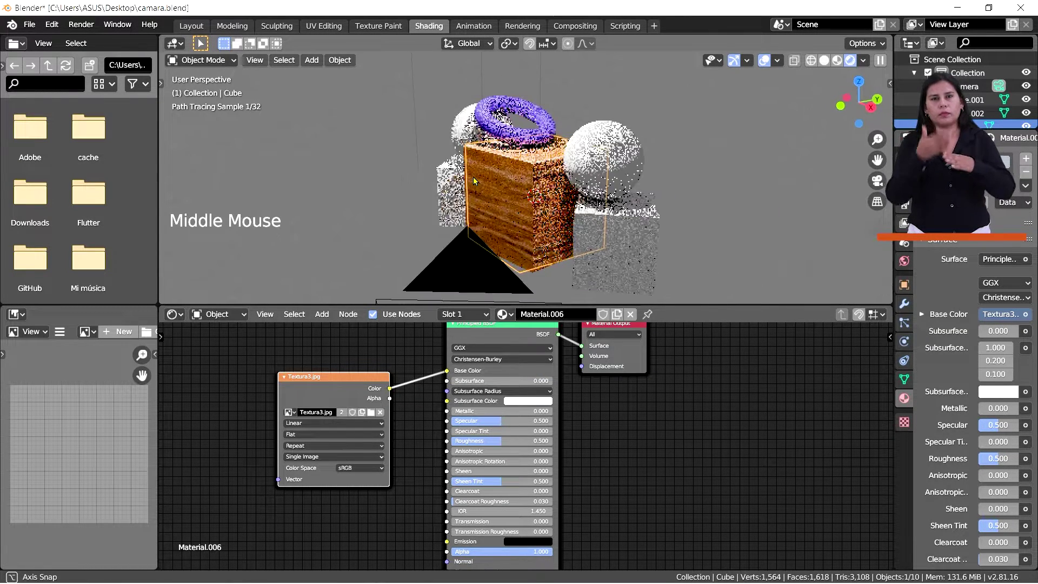
scroll(474, 181, up, 3)
scroll(533, 228, down, 1)
middle_drag(532, 228, 641, 251)
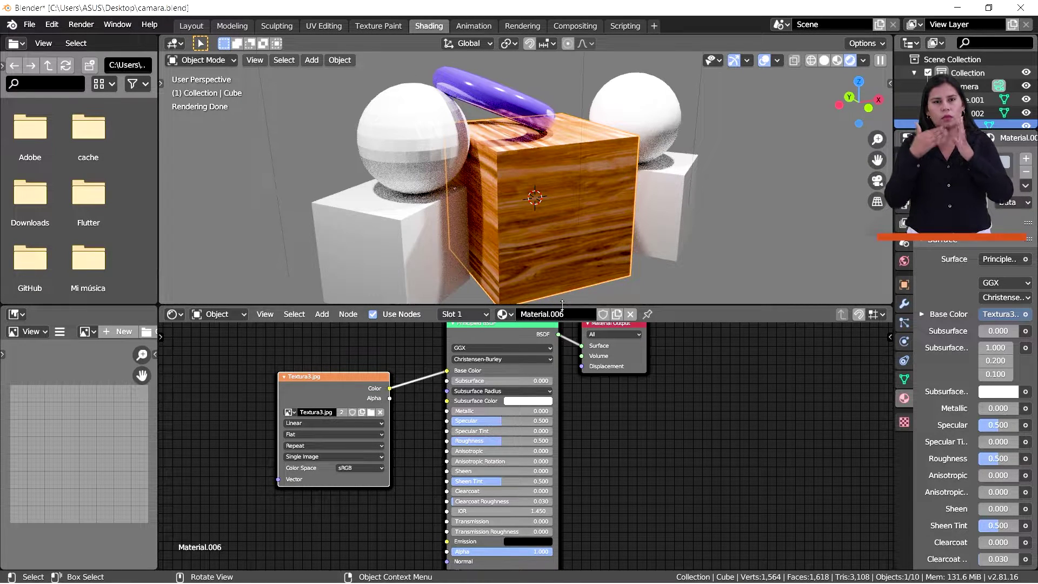
drag(562, 304, 562, 378)
middle_drag(519, 260, 451, 277)
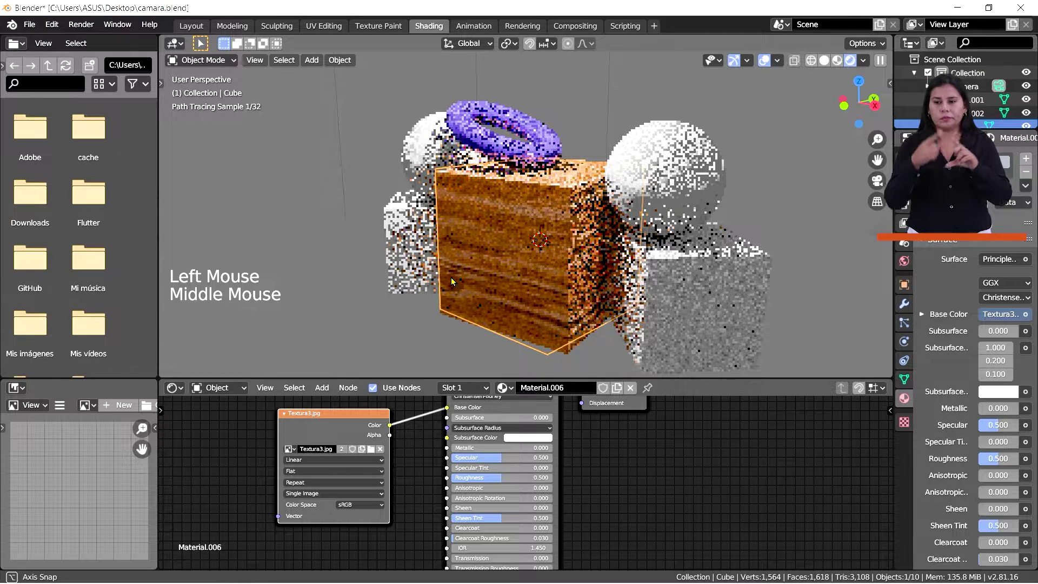
middle_drag(452, 281, 545, 251)
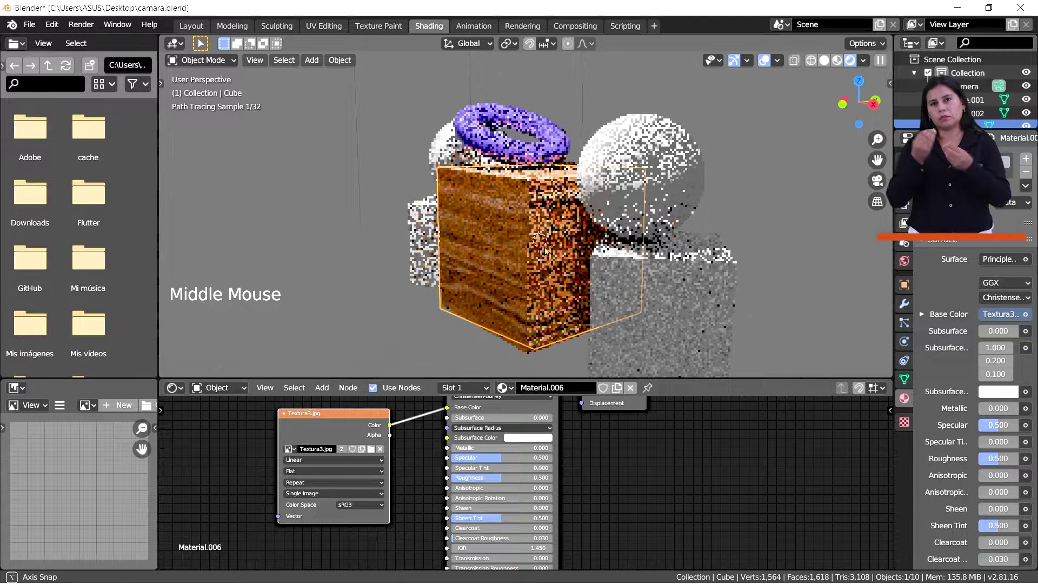
middle_drag(545, 250, 544, 242)
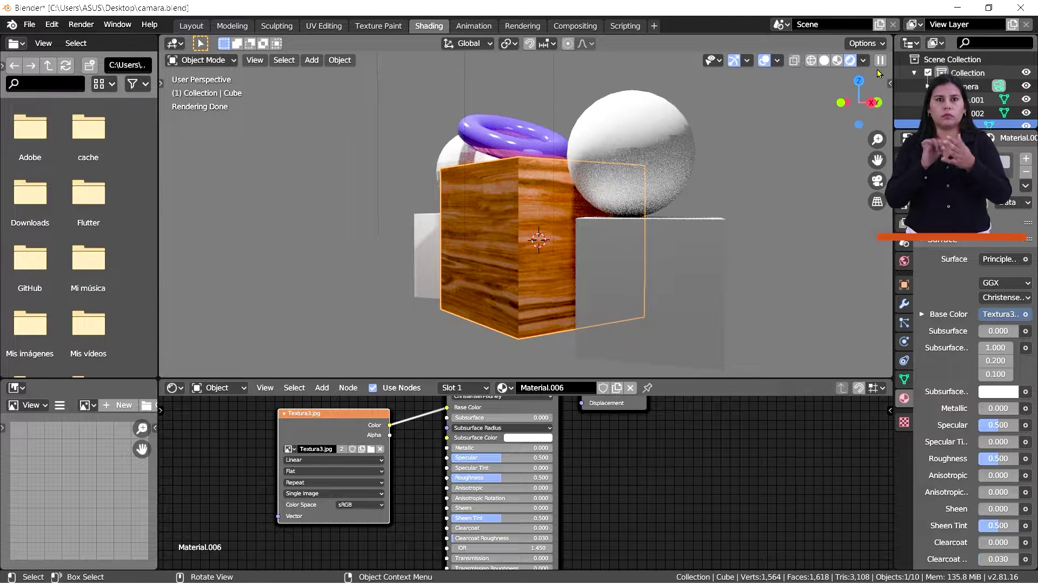
Step: Split the 3D viewport vertically into two areas and change the new area to the UV Editor
click(891, 37)
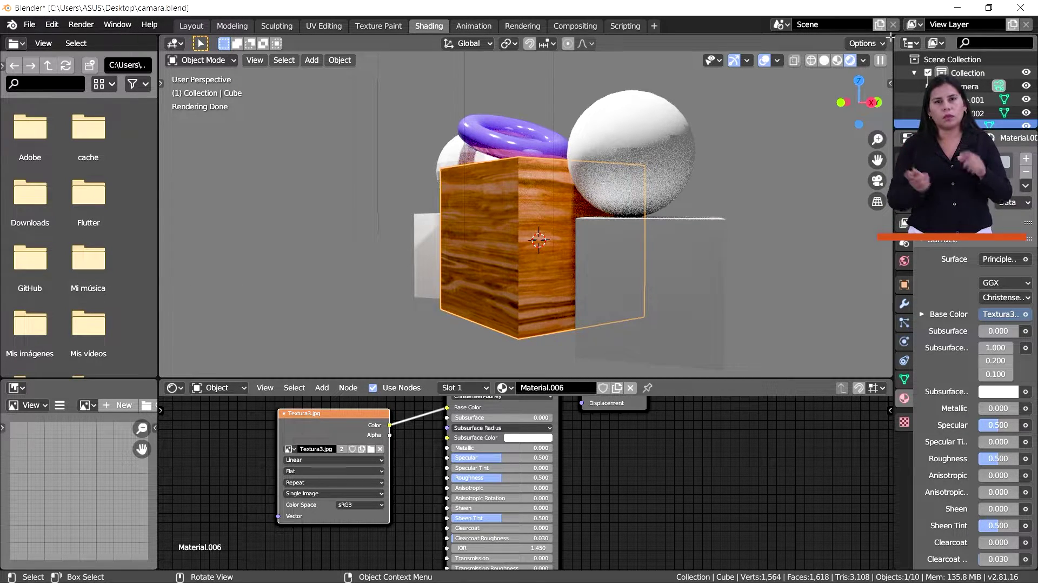
mouse_move(890, 37)
mouse_down()
mouse_move(719, 49)
mouse_move(675, 64)
mouse_move(501, 87)
mouse_move(513, 92)
mouse_up()
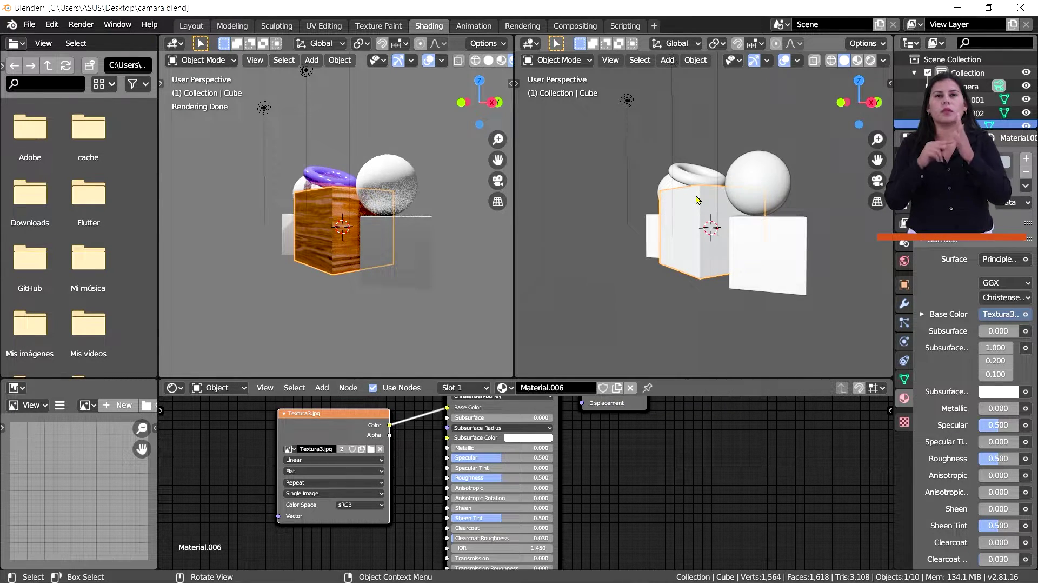
click(530, 44)
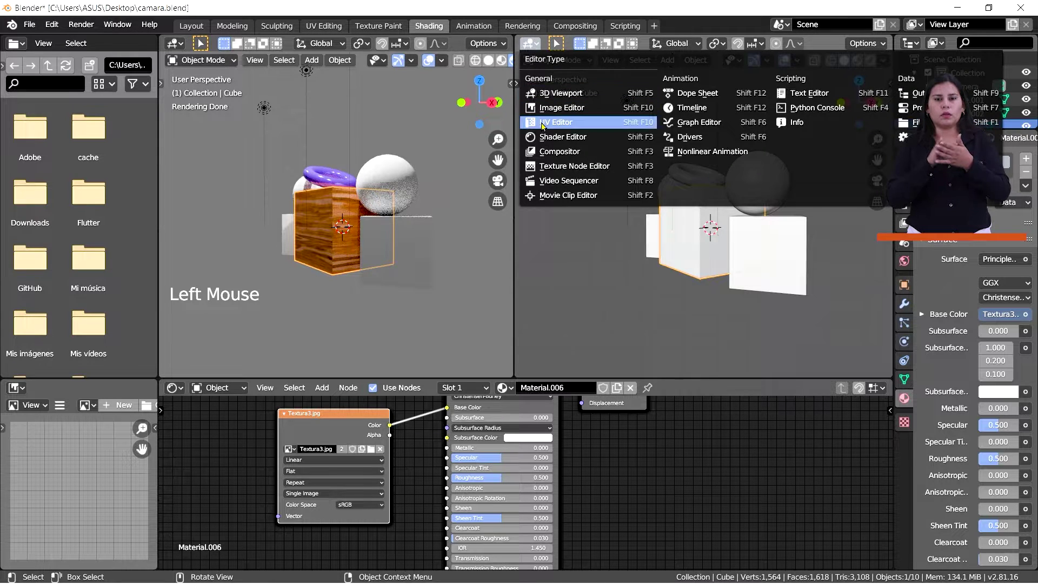
click(565, 124)
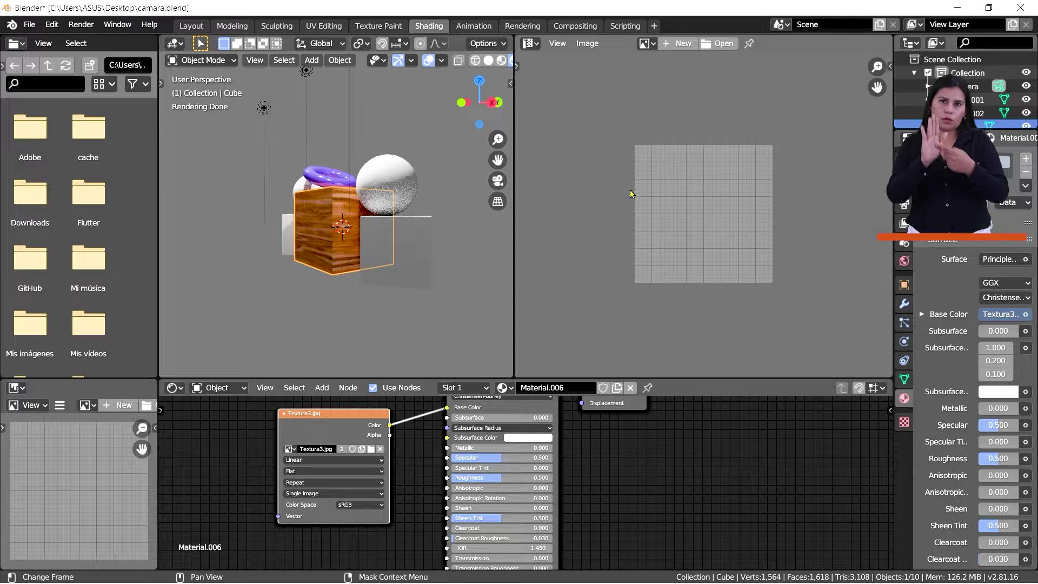
Step: Put the cube into Edit Mode and select all its faces to show their layout in the UV Editor
scroll(406, 241, up, 1)
scroll(408, 241, up, 2)
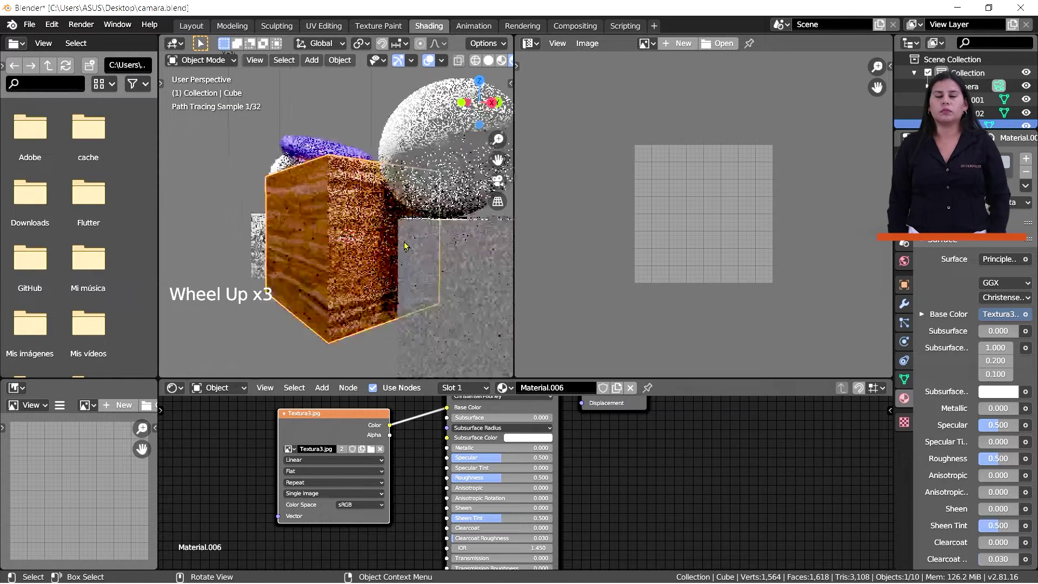
scroll(419, 243, down, 1)
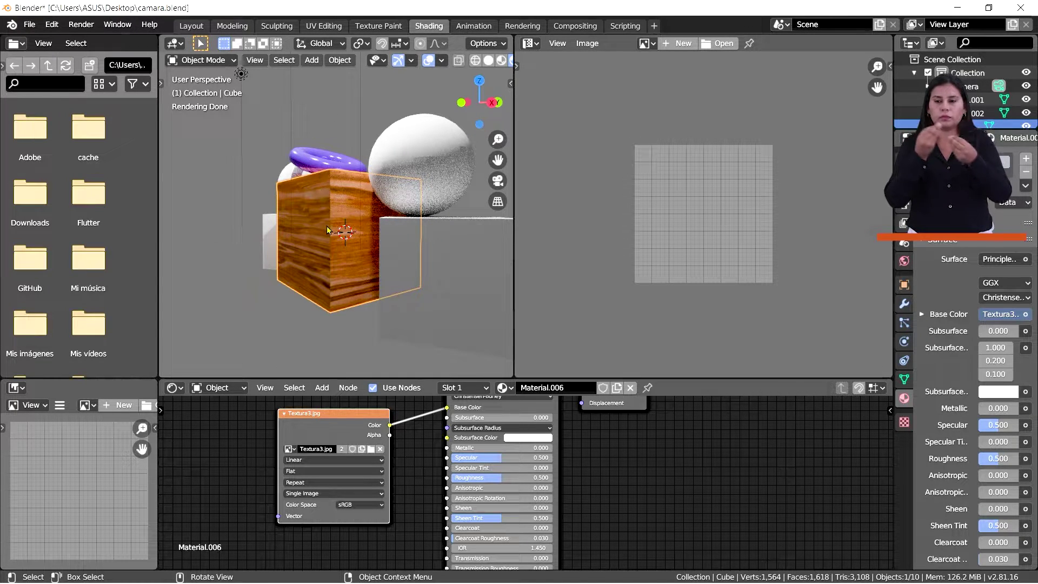
middle_drag(346, 241, 358, 245)
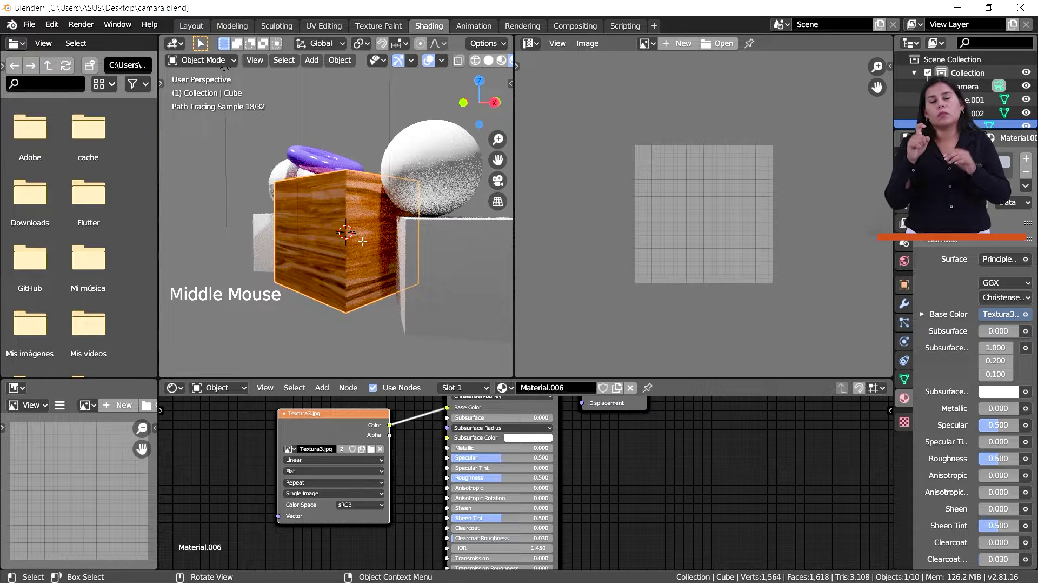
key(Tab)
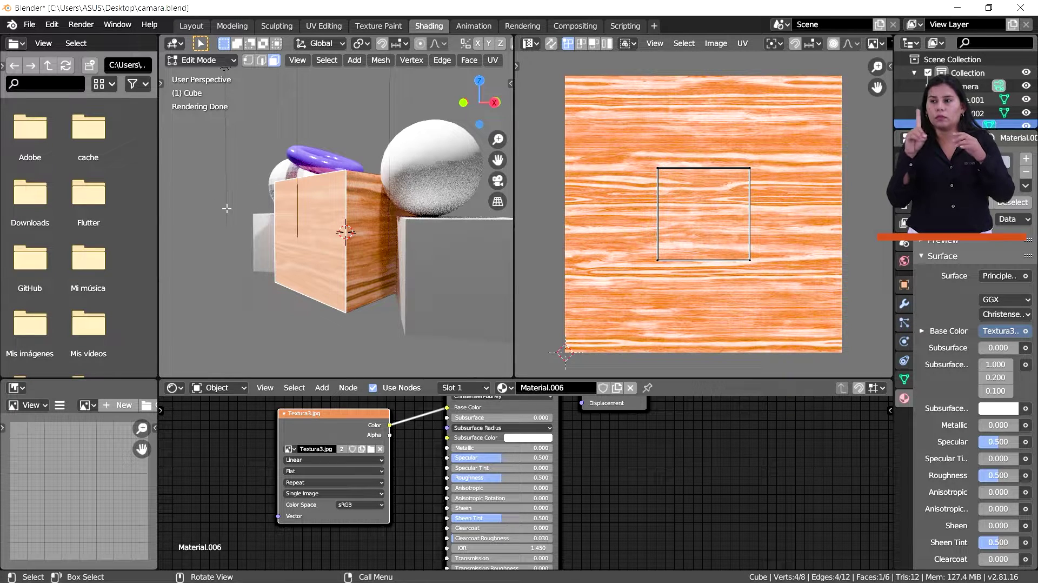
key(a)
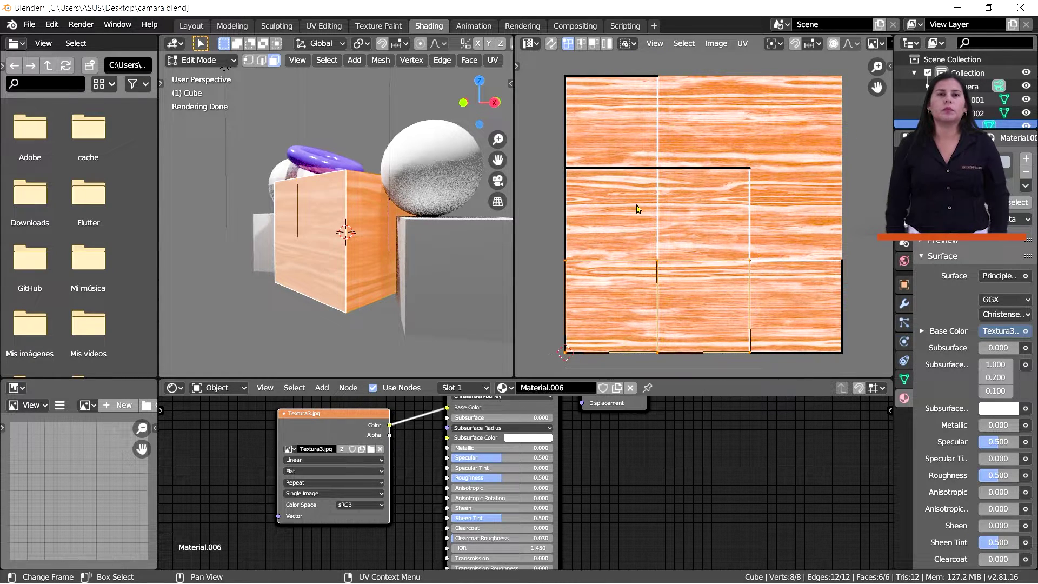
Step: Select two adjacent side faces of the cube one at a time to check where each lies on the texture
click(367, 230)
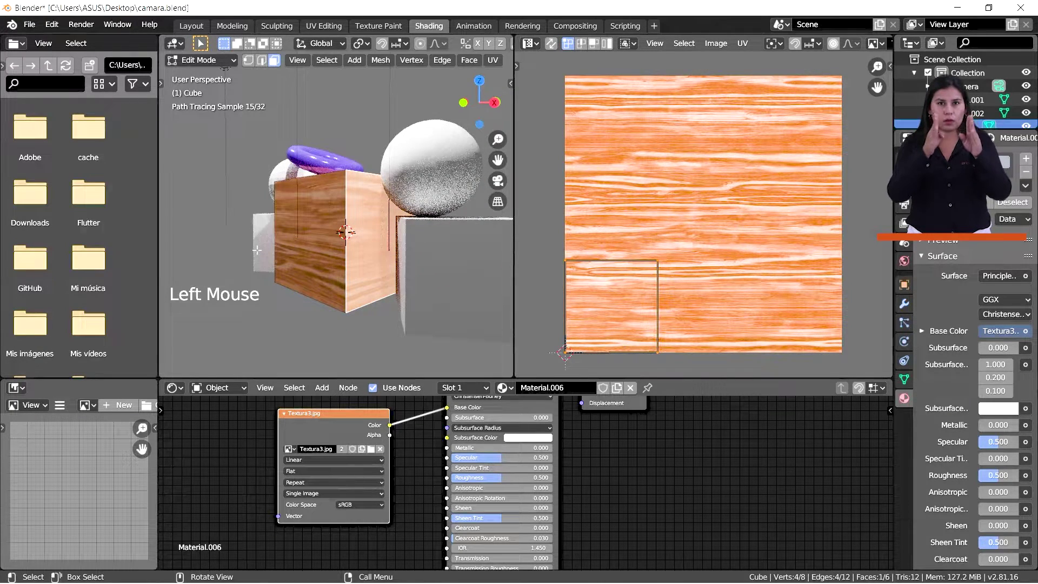
click(315, 240)
middle_drag(315, 240, 351, 194)
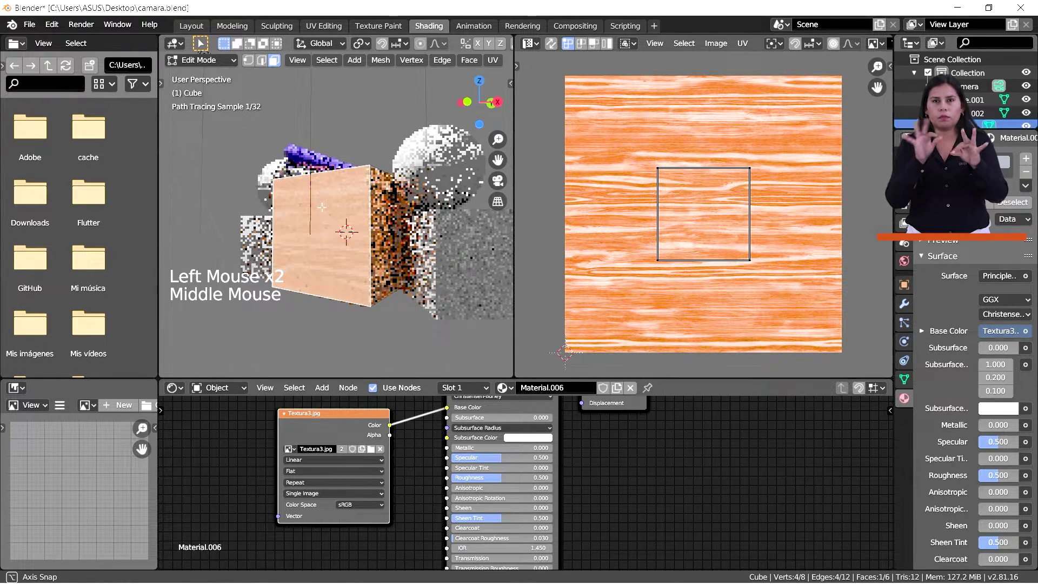
Step: Select the whole UV island of the cube's side face and rotate it by about -90 degrees to turn the wood grain vertical
scroll(355, 191, up, 1)
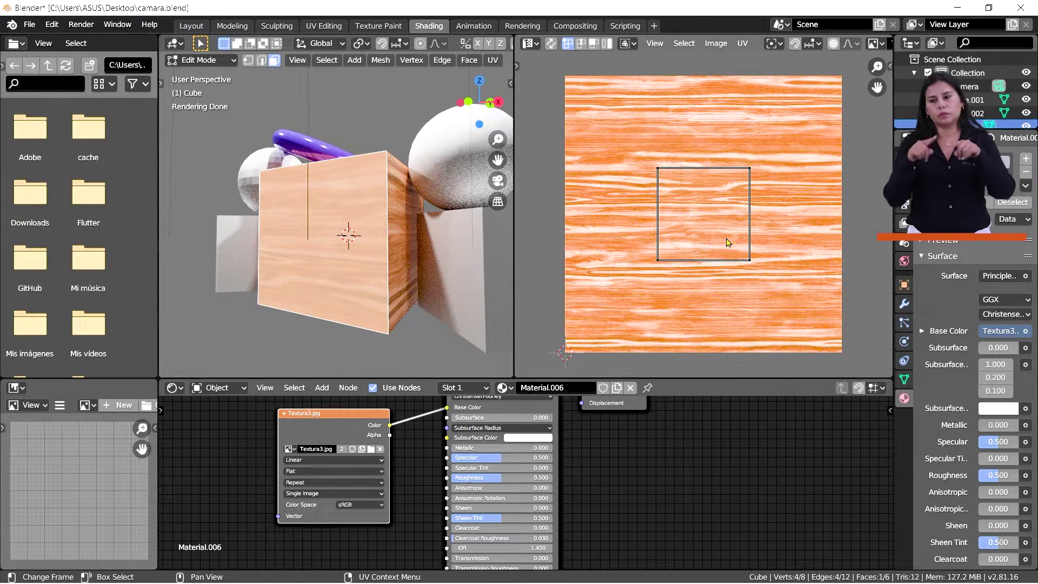
key(a)
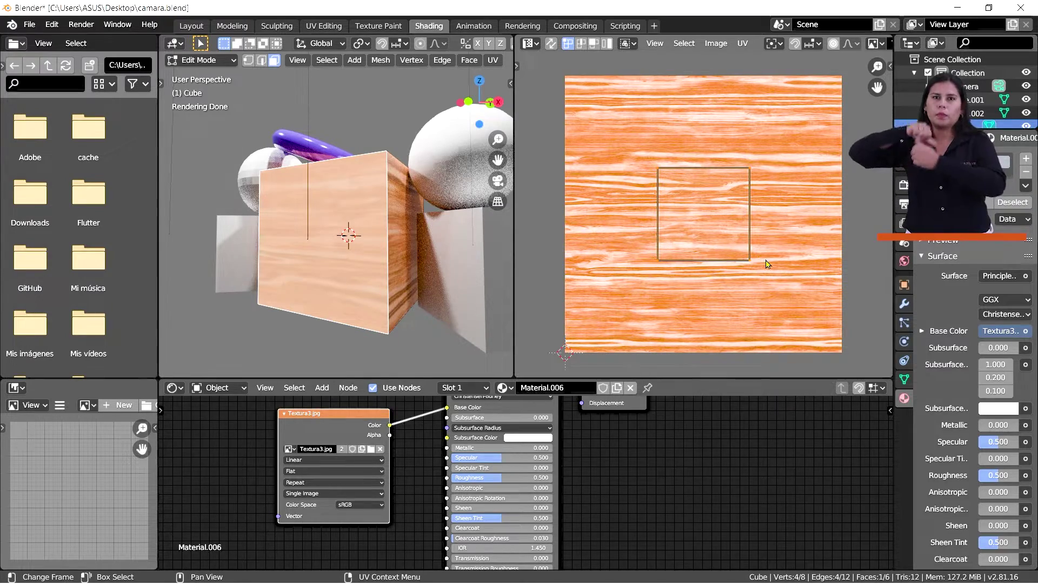
key(r)
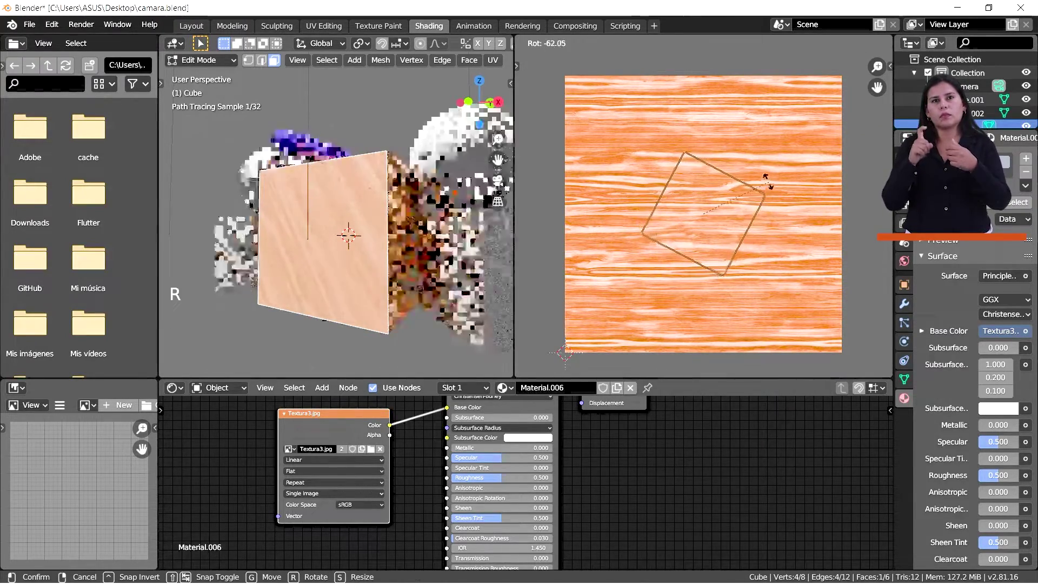
key(shift)
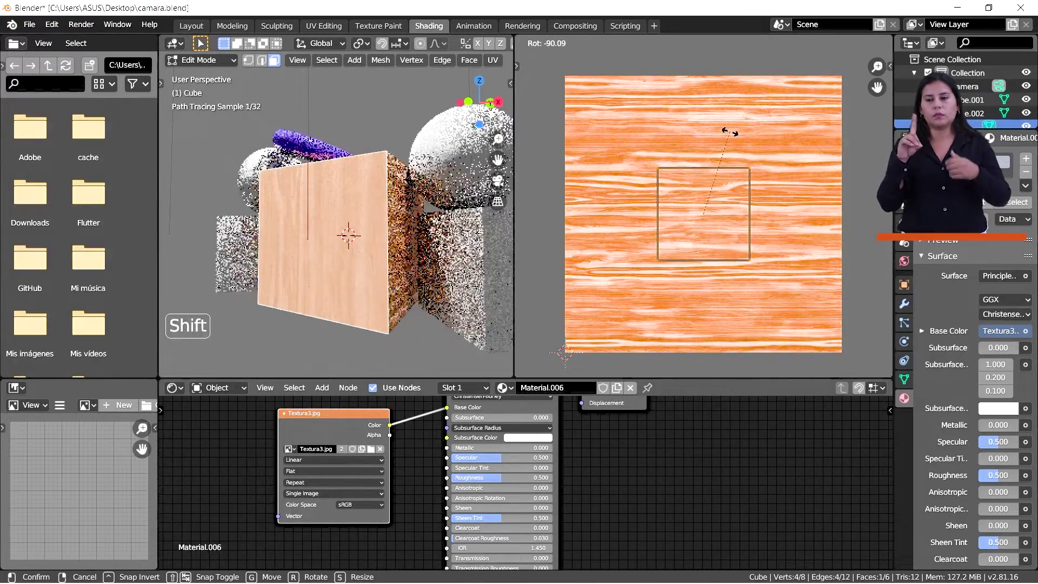
click(731, 131)
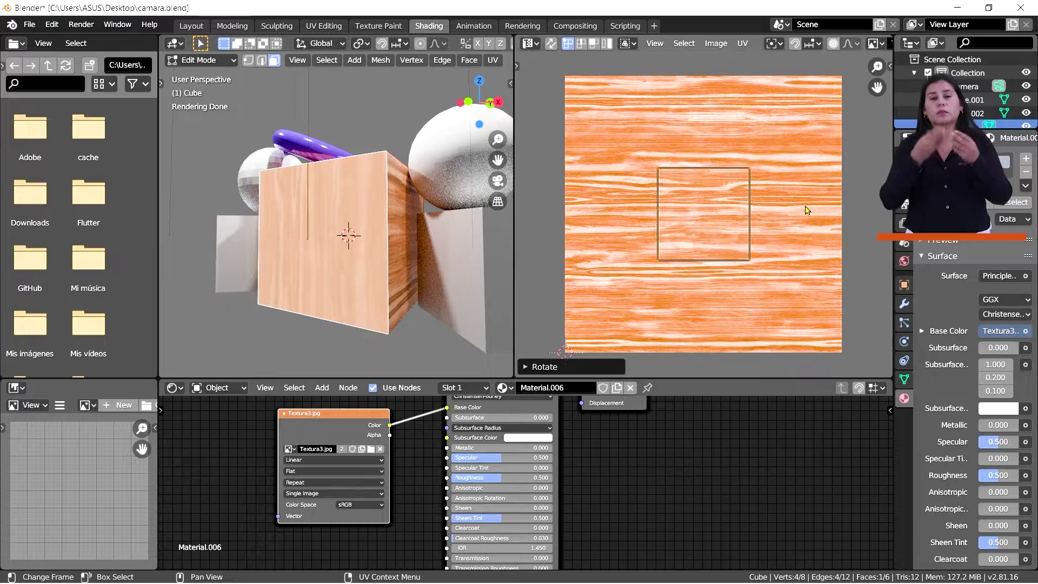
Step: Scale the face's UV island up to about three times its size, slightly past the texture's edges, and check the cube from above
key(s)
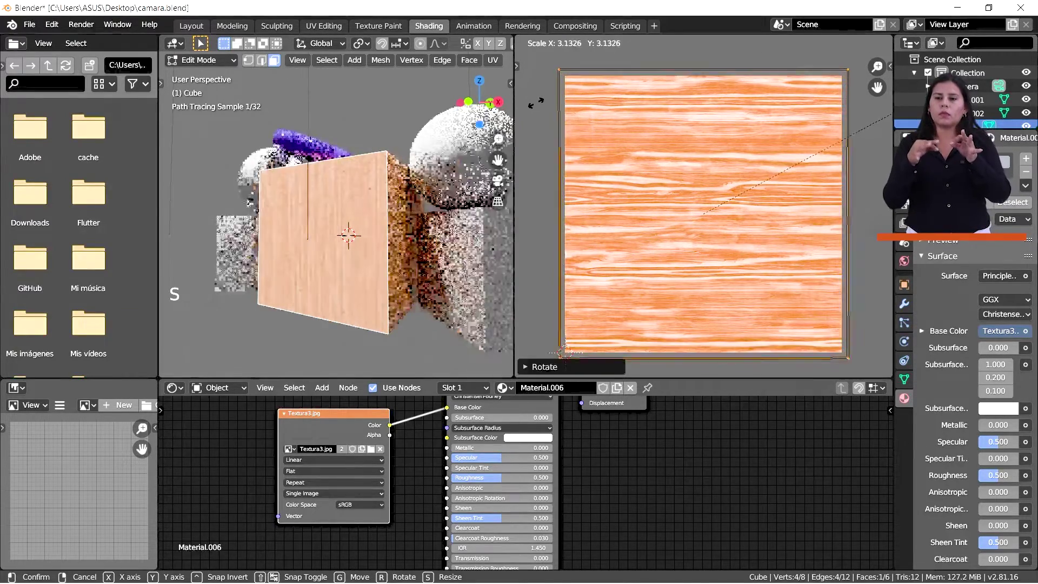
click(540, 102)
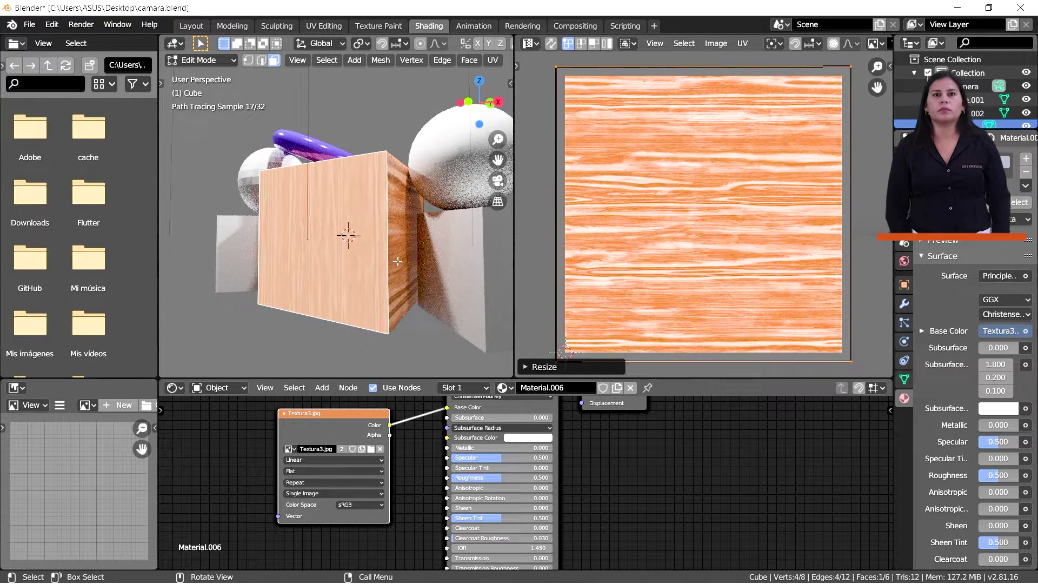
middle_drag(398, 261, 387, 316)
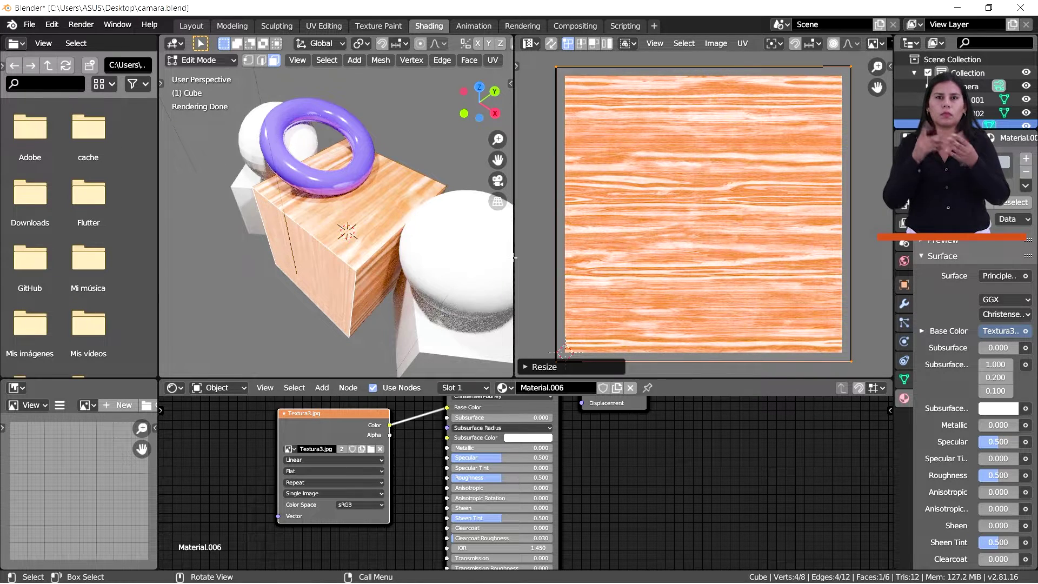
Step: Join the UV Editor area into the 3D viewport and view the retextured cube in the enlarged viewport
right_click(513, 218)
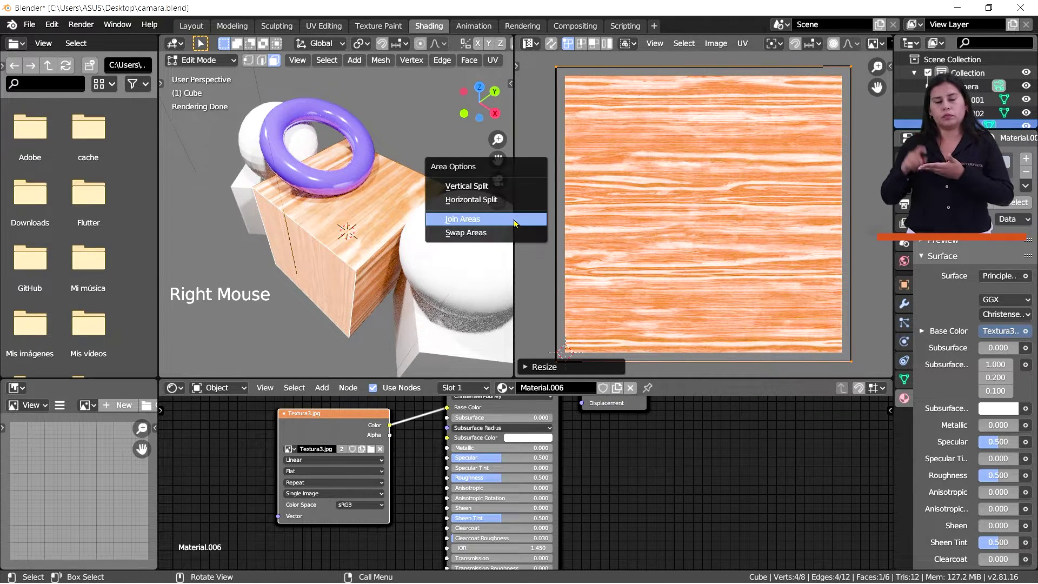
click(483, 220)
click(591, 215)
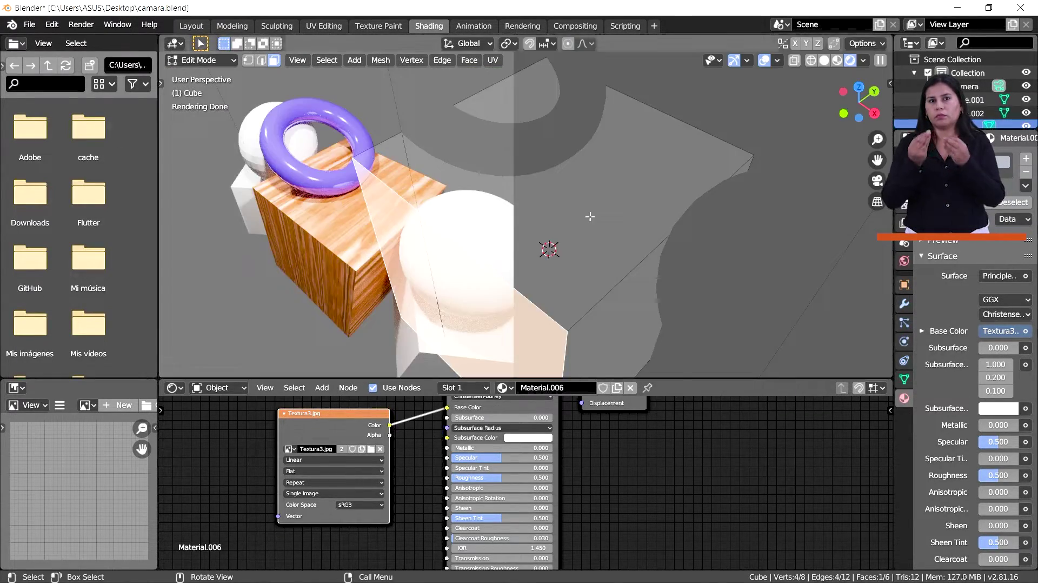
scroll(588, 217, down, 2)
scroll(588, 216, down, 1)
scroll(588, 217, down, 2)
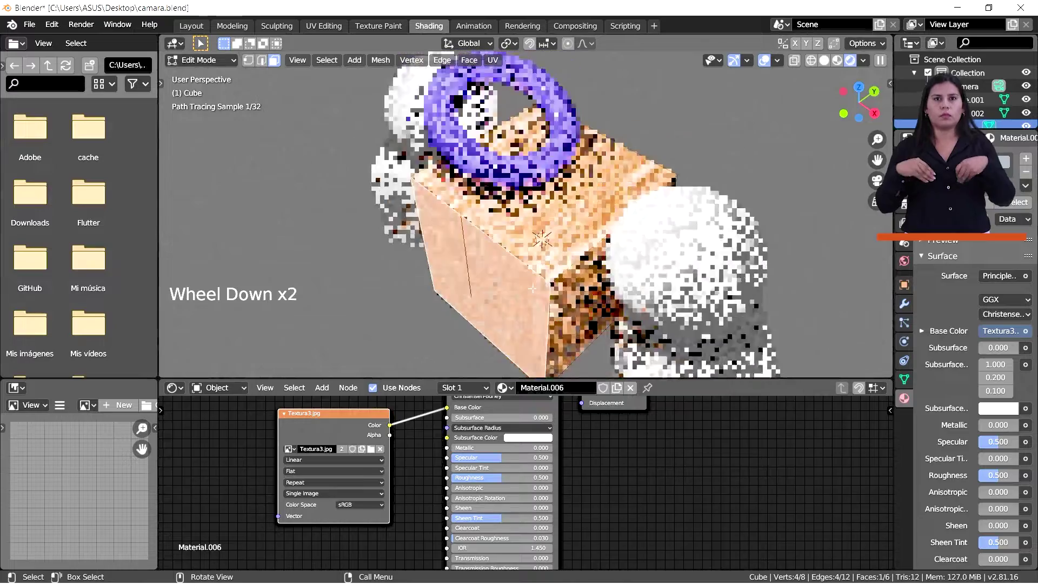
middle_drag(588, 216, 465, 266)
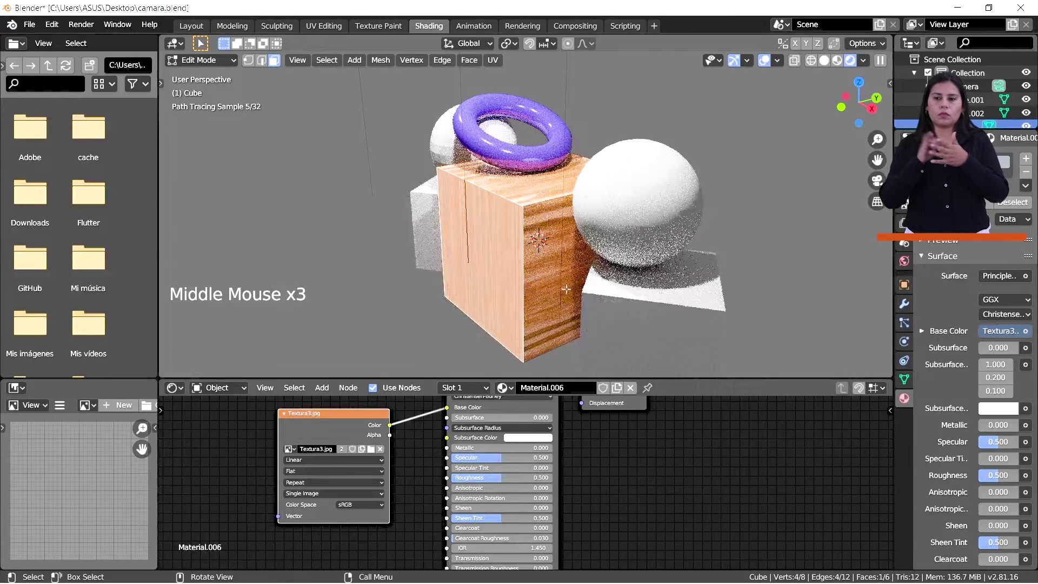